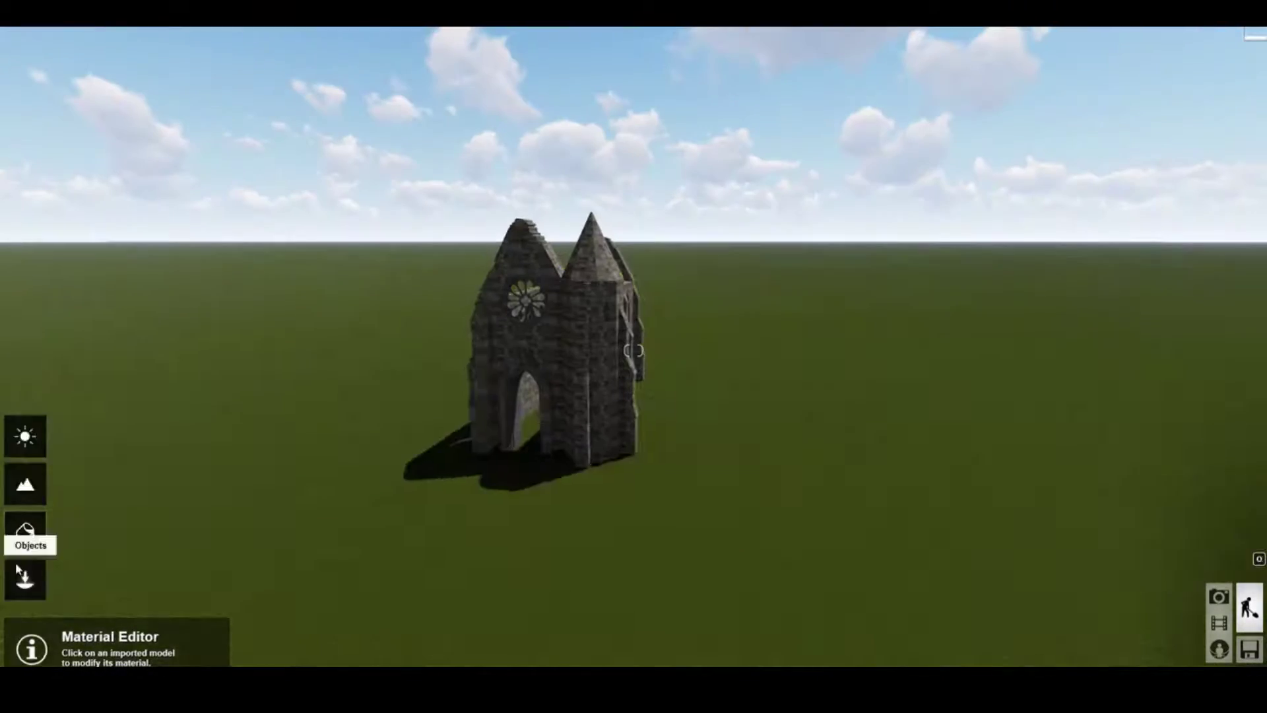
In Movie mode, select the clip's rose window keyframe and zoom the lens in on the window.
left_click(31, 638)
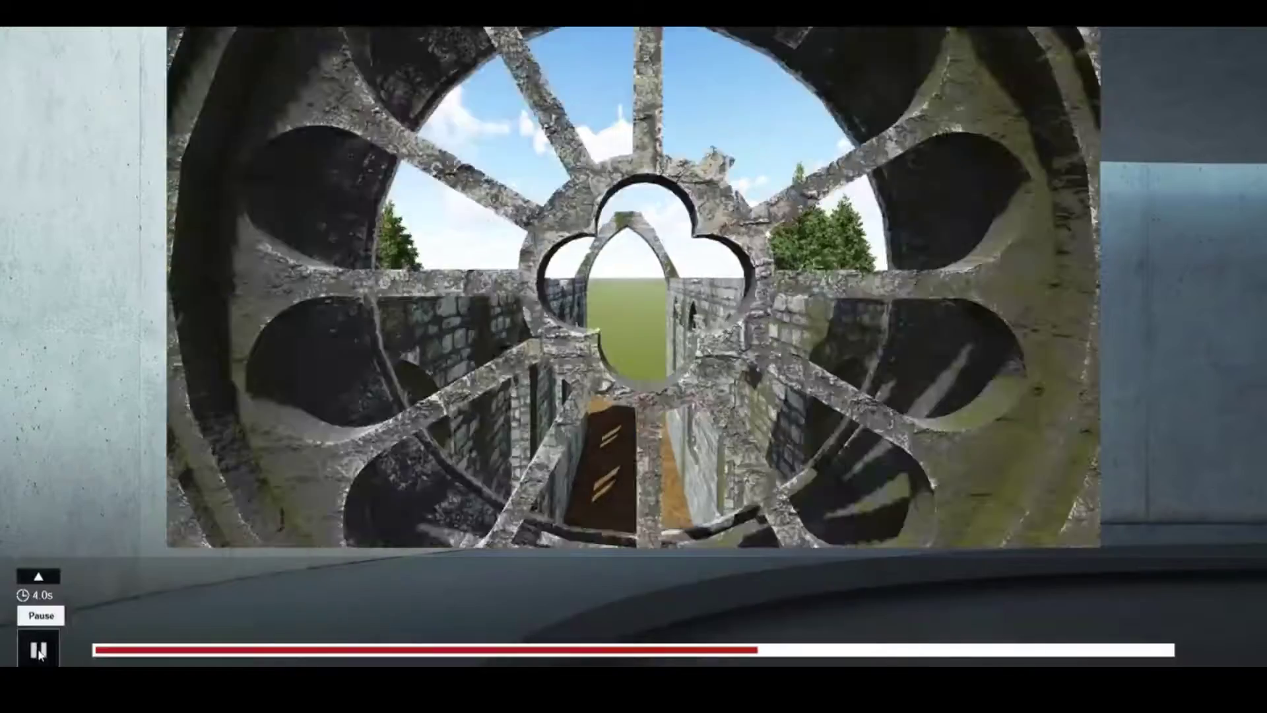
left_click(40, 650)
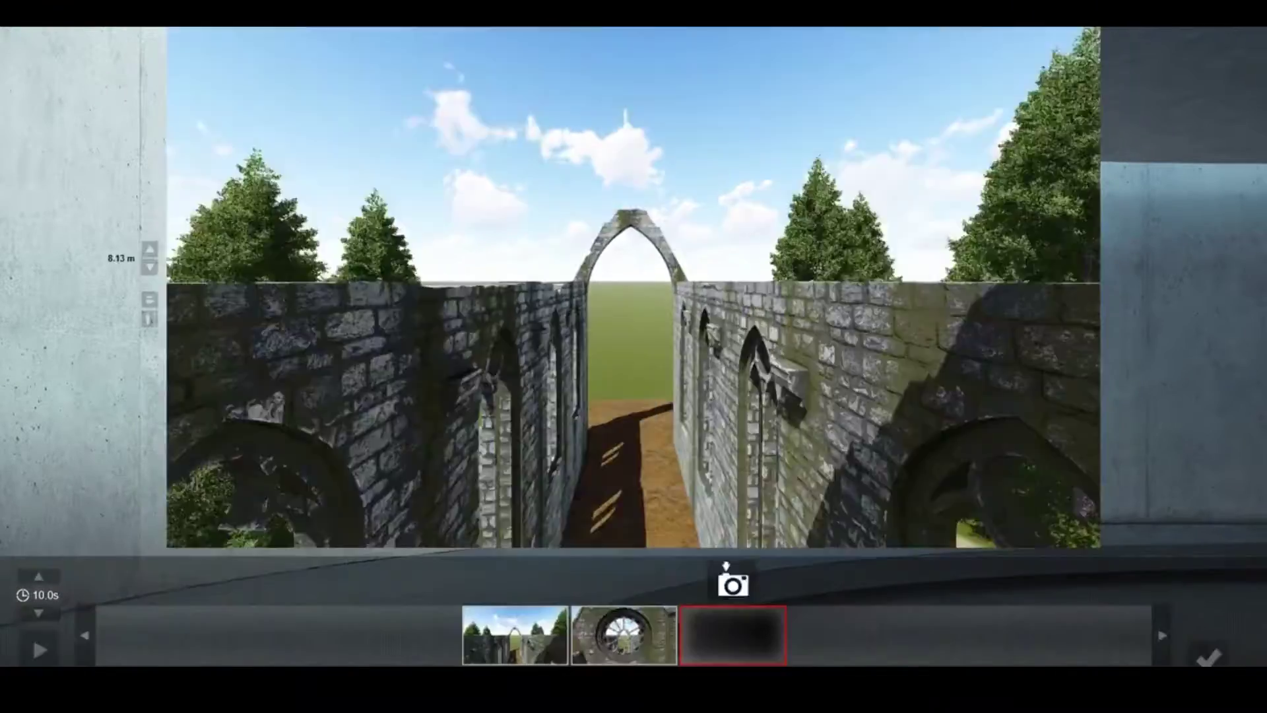
left_click(624, 634)
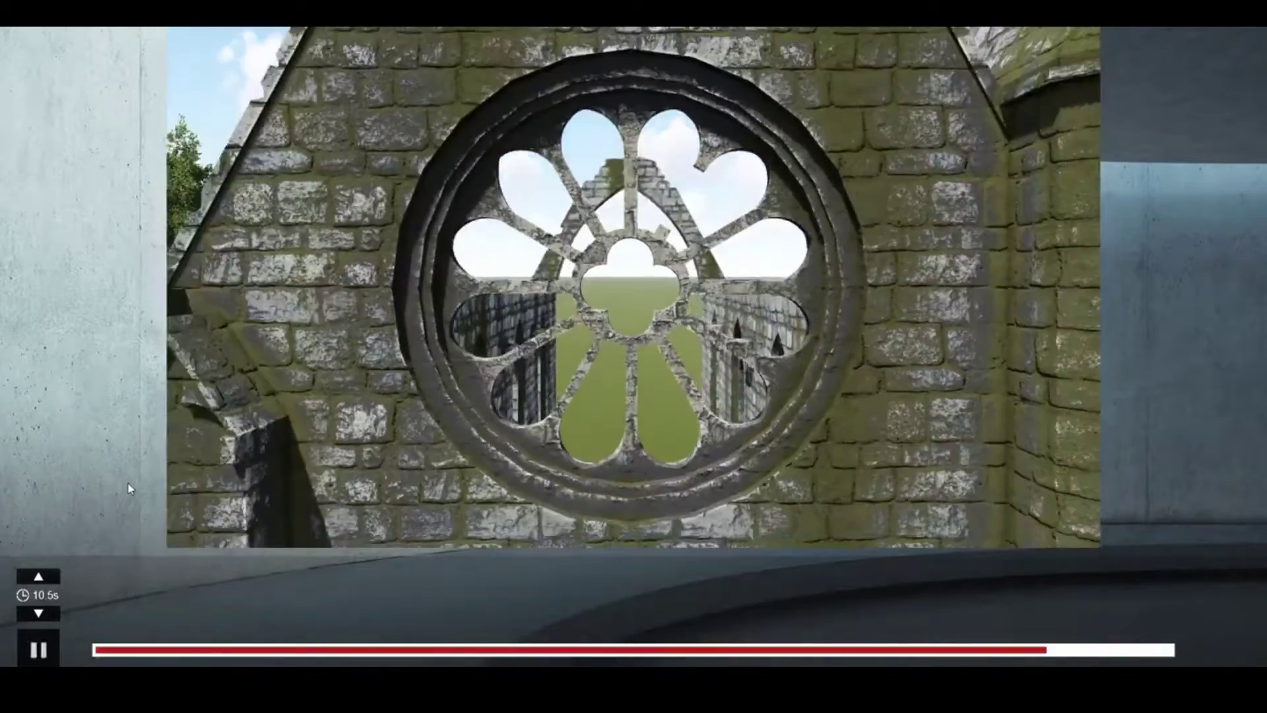
left_click_drag(614, 528, 638, 536)
Preview and play back the edited camera move through the rose window.
left_click(623, 581)
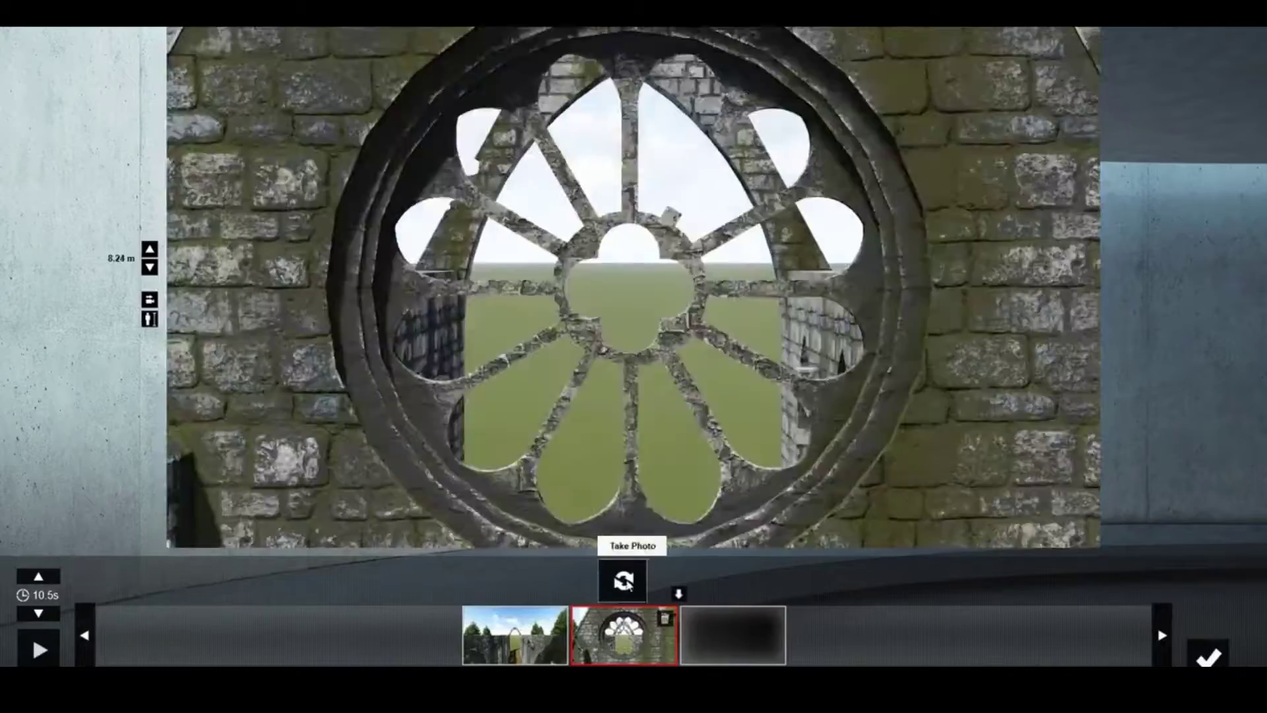
left_click(40, 649)
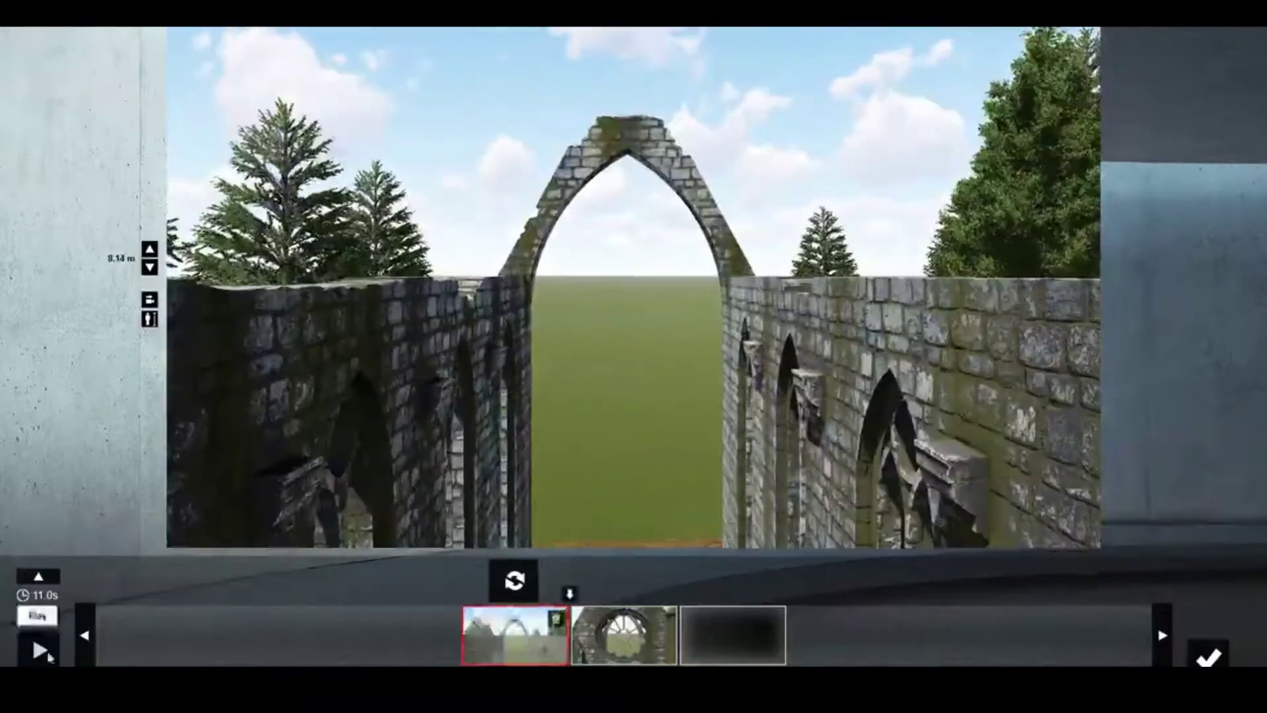
left_click(40, 651)
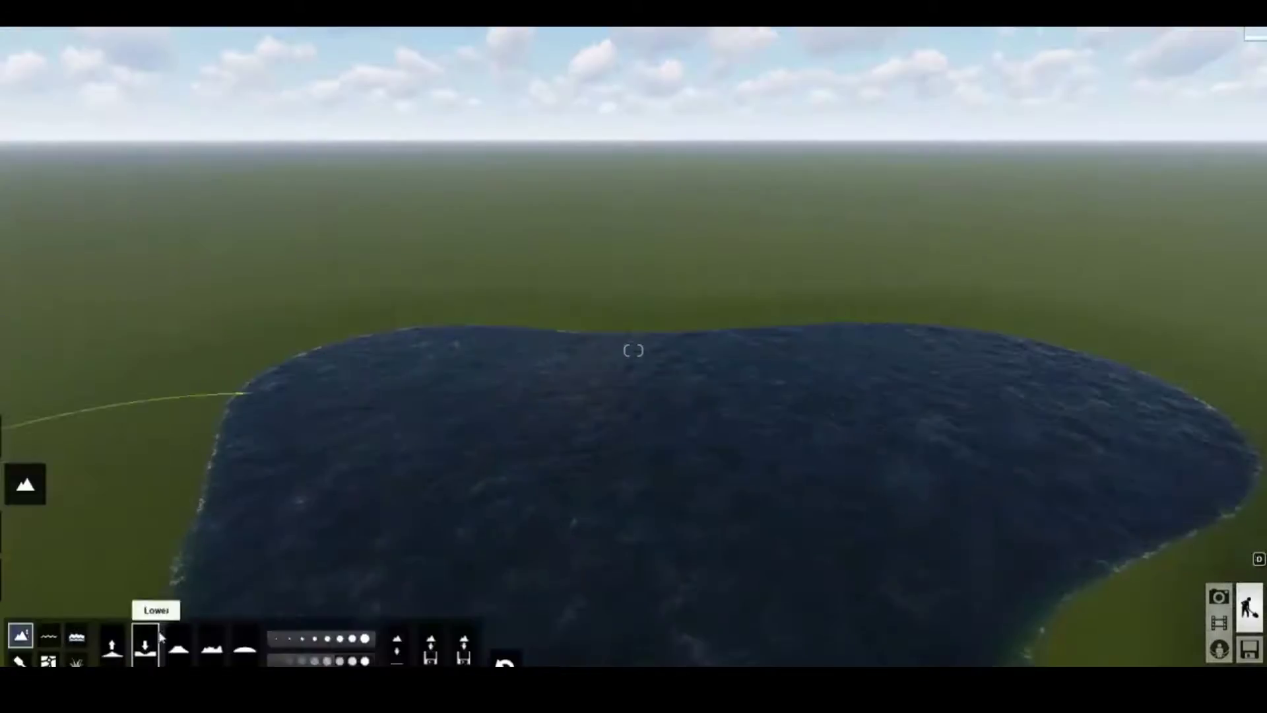
Lower the terrain bank with the Height Lower brush so the sea floods in.
left_click_drag(281, 273, 174, 296)
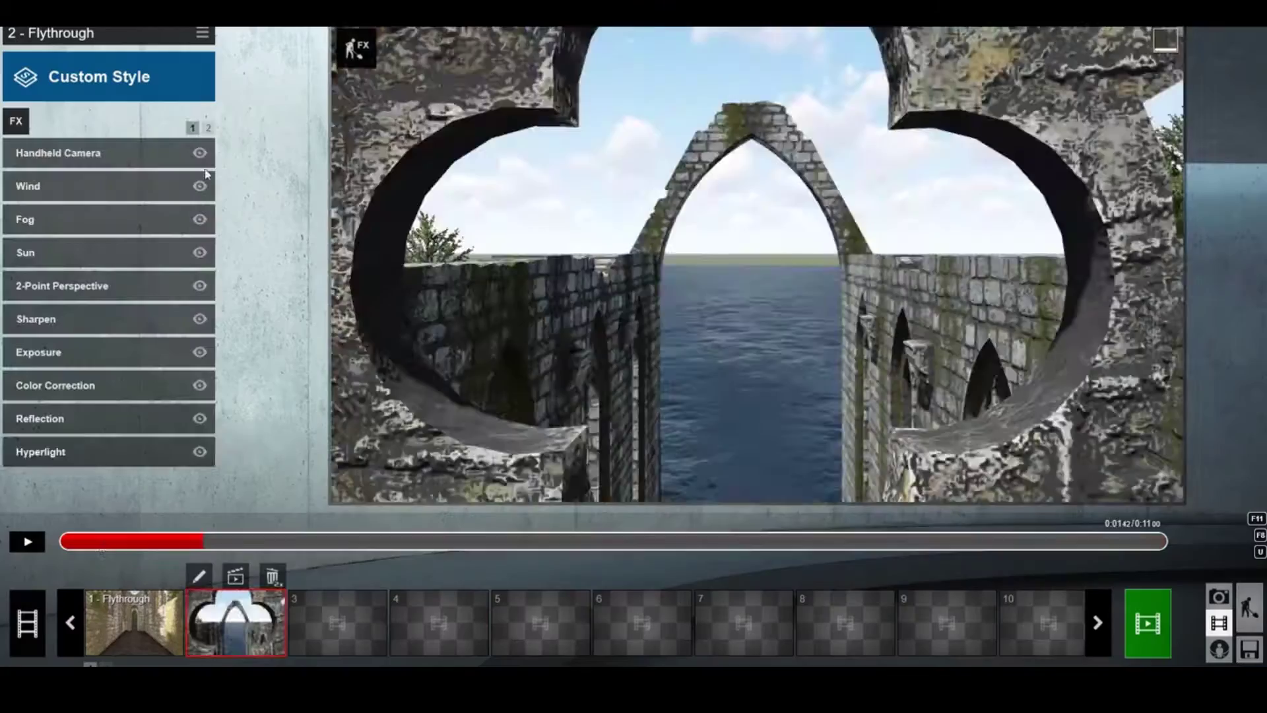
Switch off Handheld Camera and add Depth of Field with Amount at about half.
left_click(199, 153)
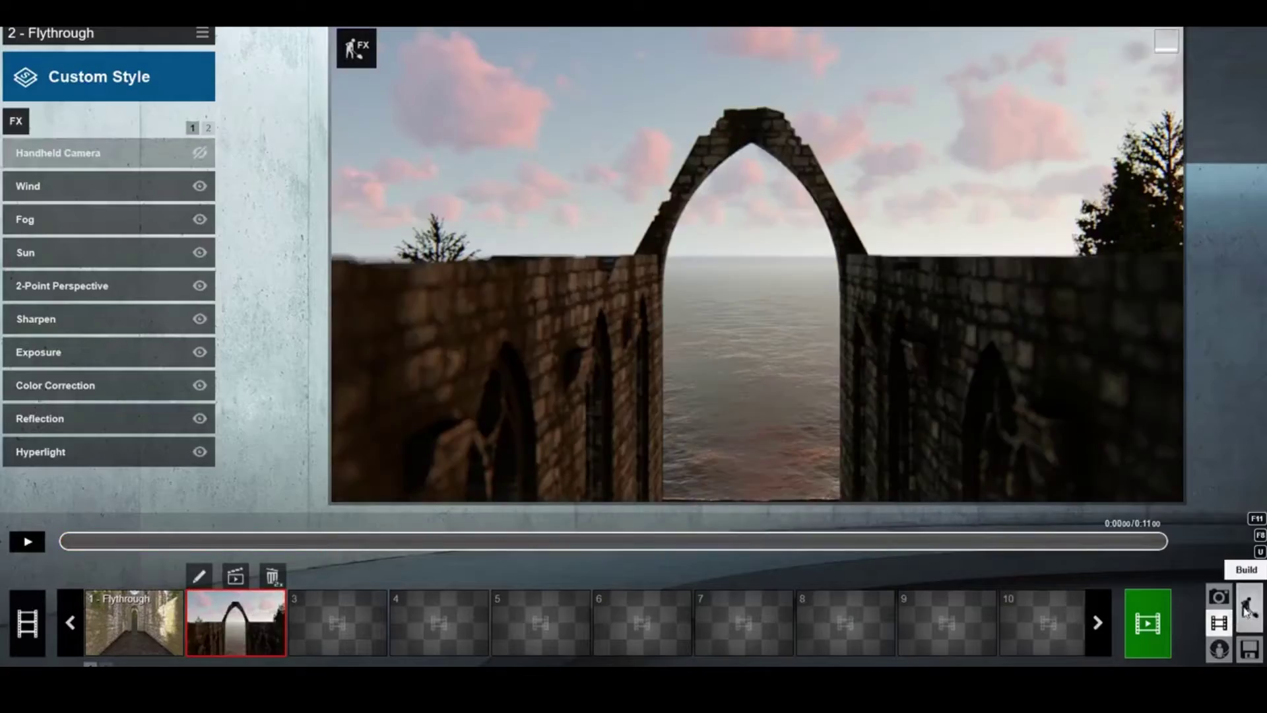
left_click(1249, 609)
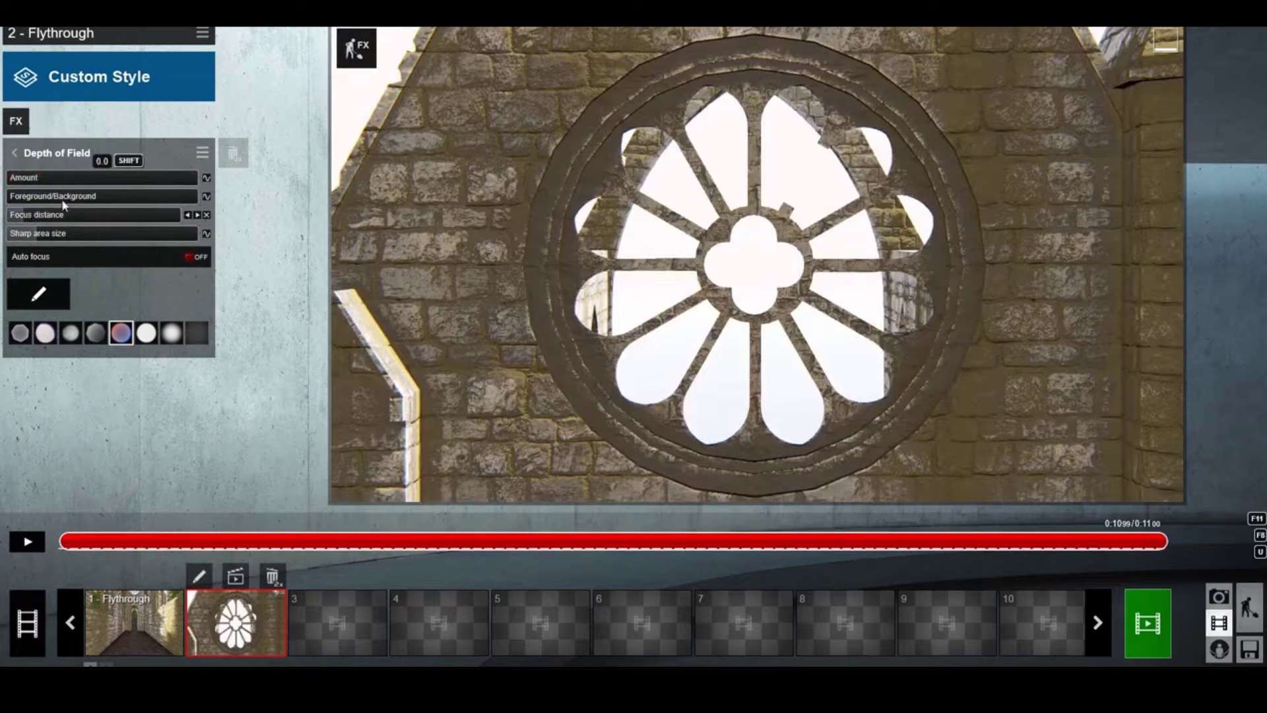
left_click(14, 152)
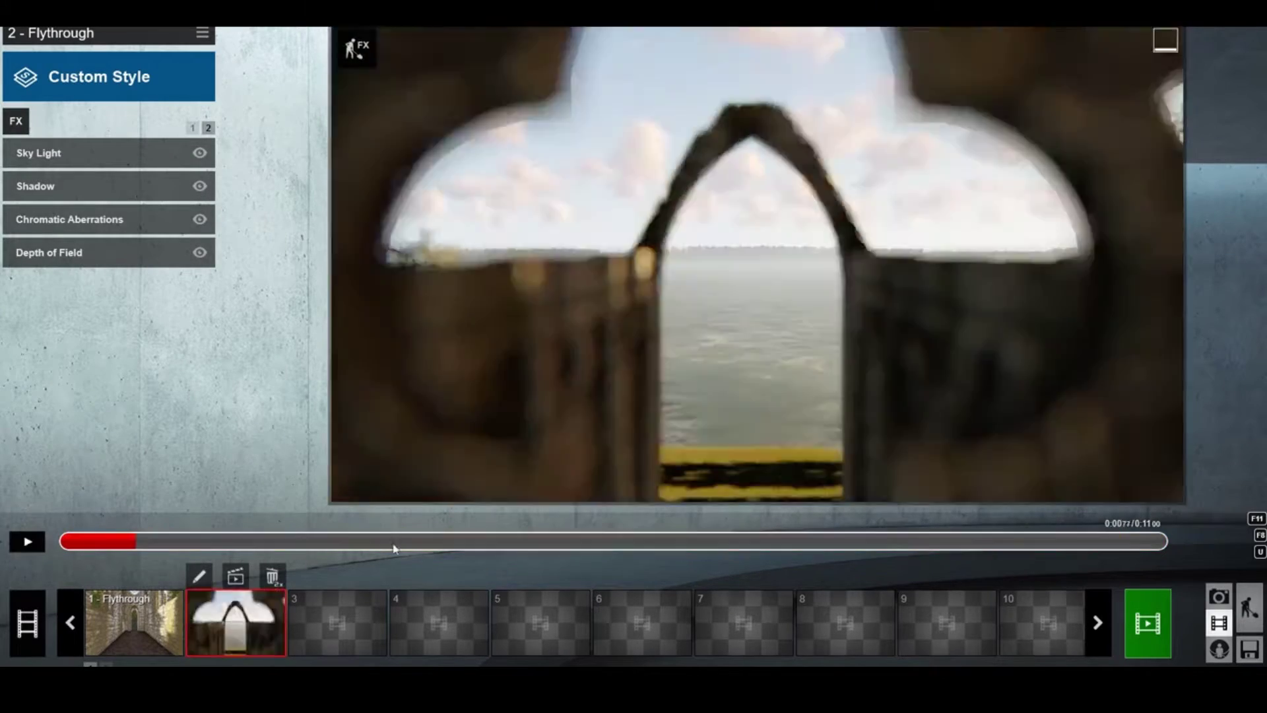
left_click(60, 251)
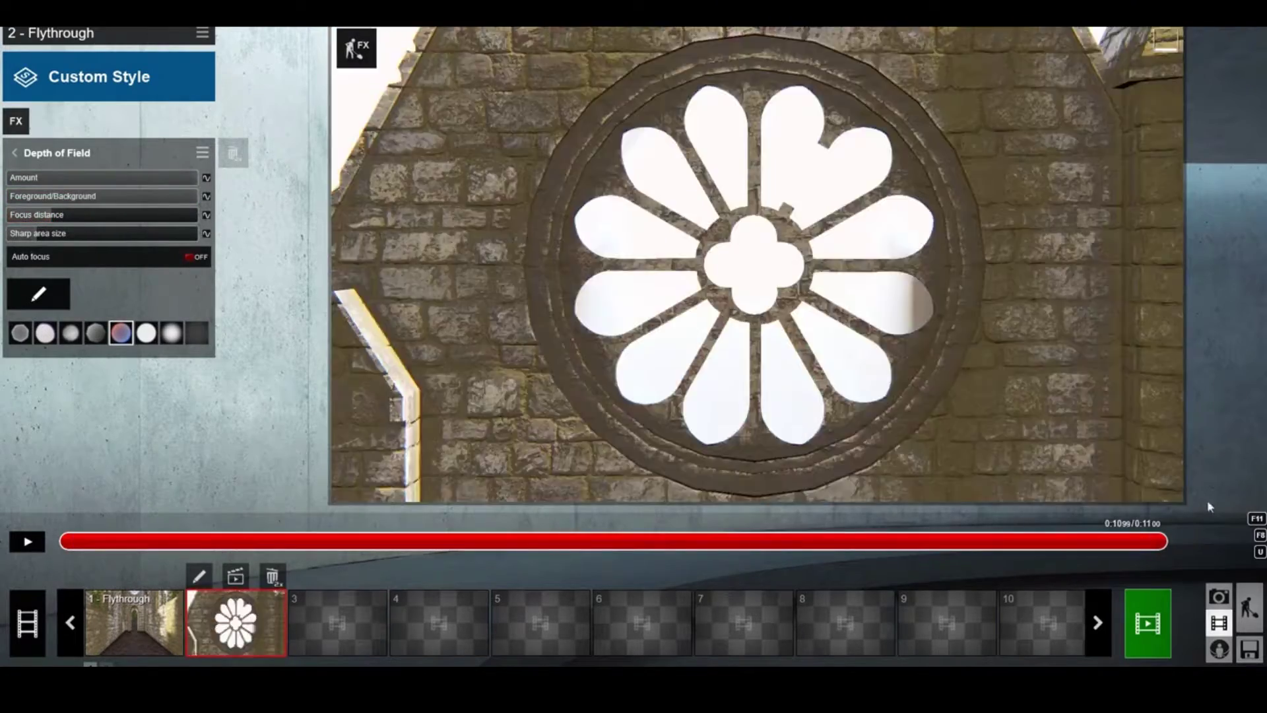
left_click(107, 177)
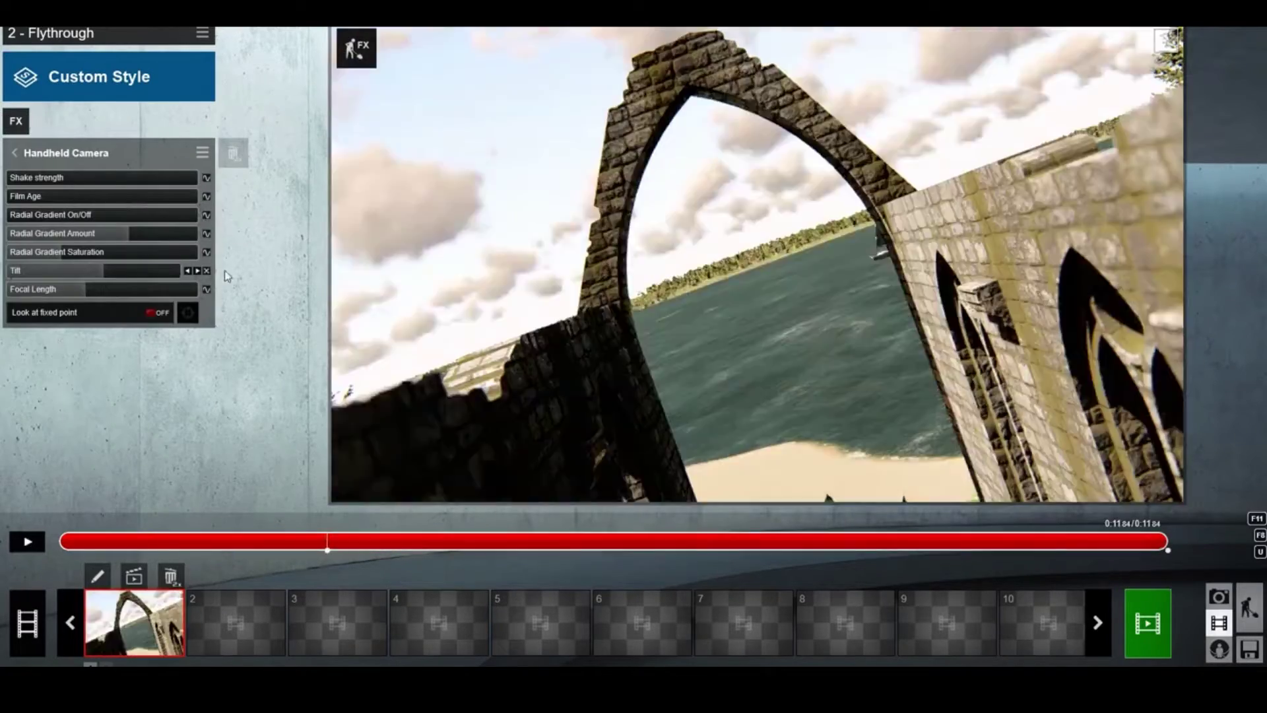
Tilt the camera, then add Sky and Clouds with HQ movie clouds and reduced overall and high clouds.
left_click_drag(139, 270, 169, 272)
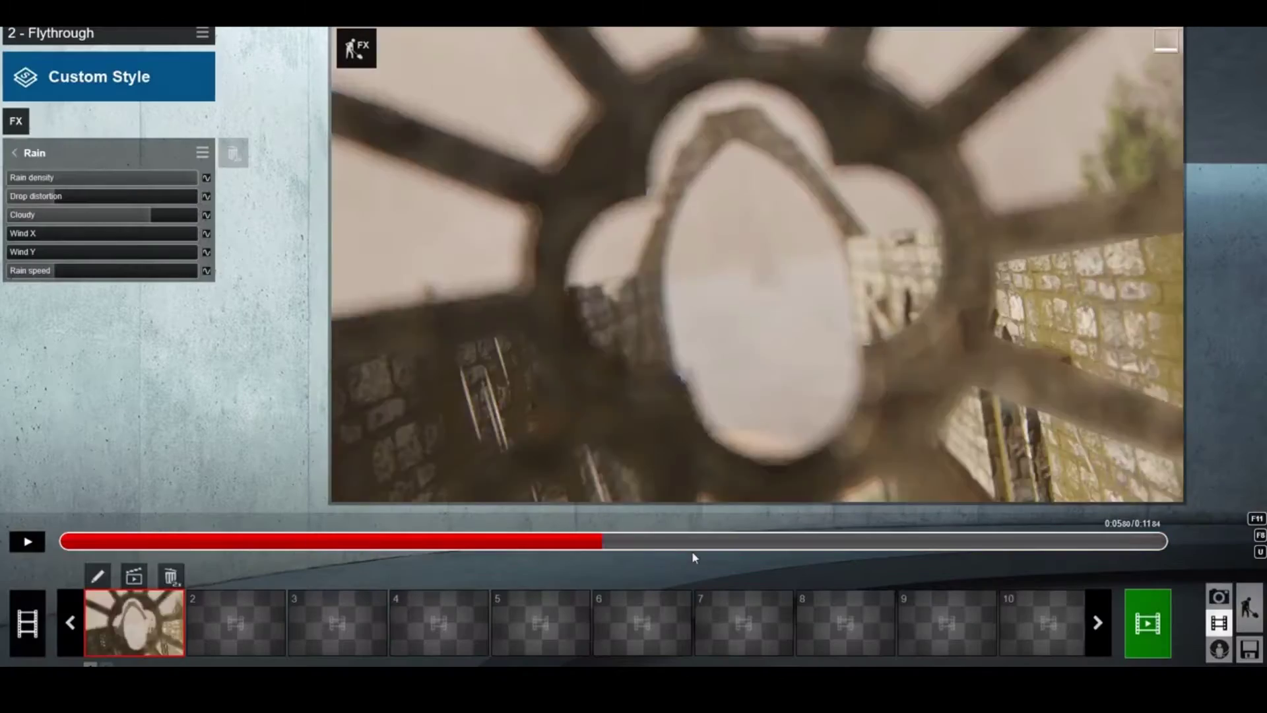
left_click(126, 178)
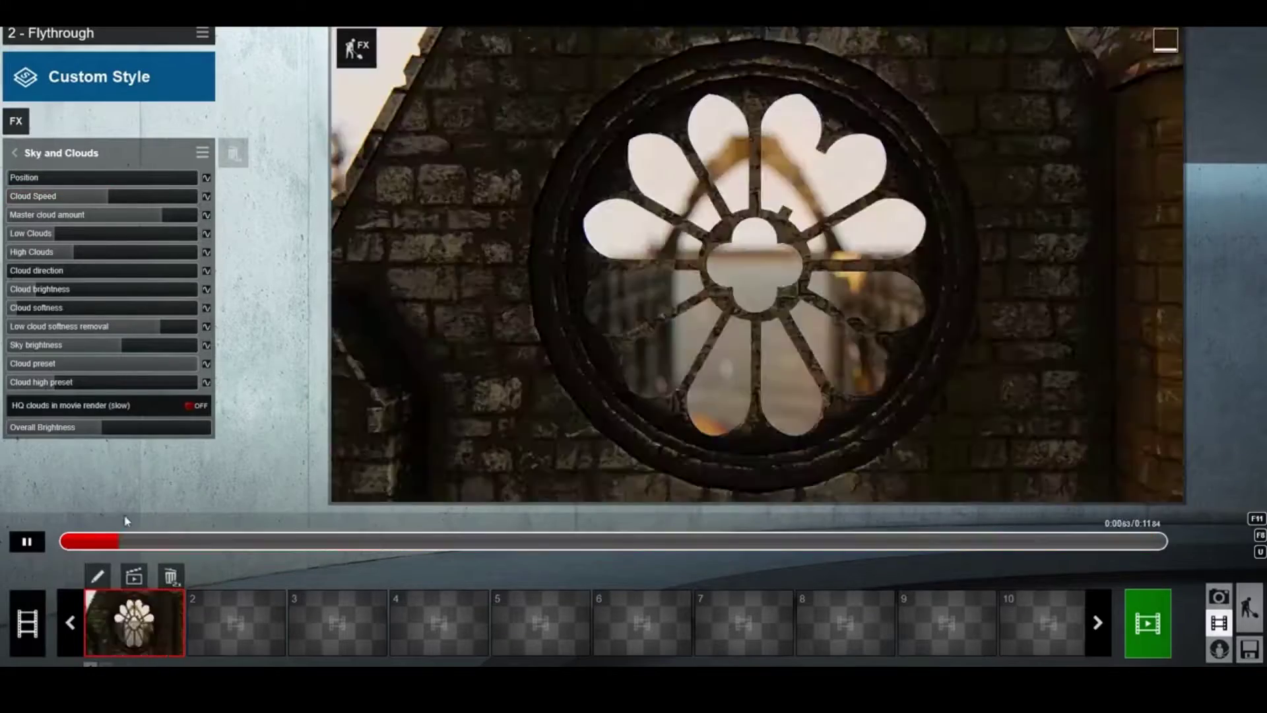
left_click(193, 405)
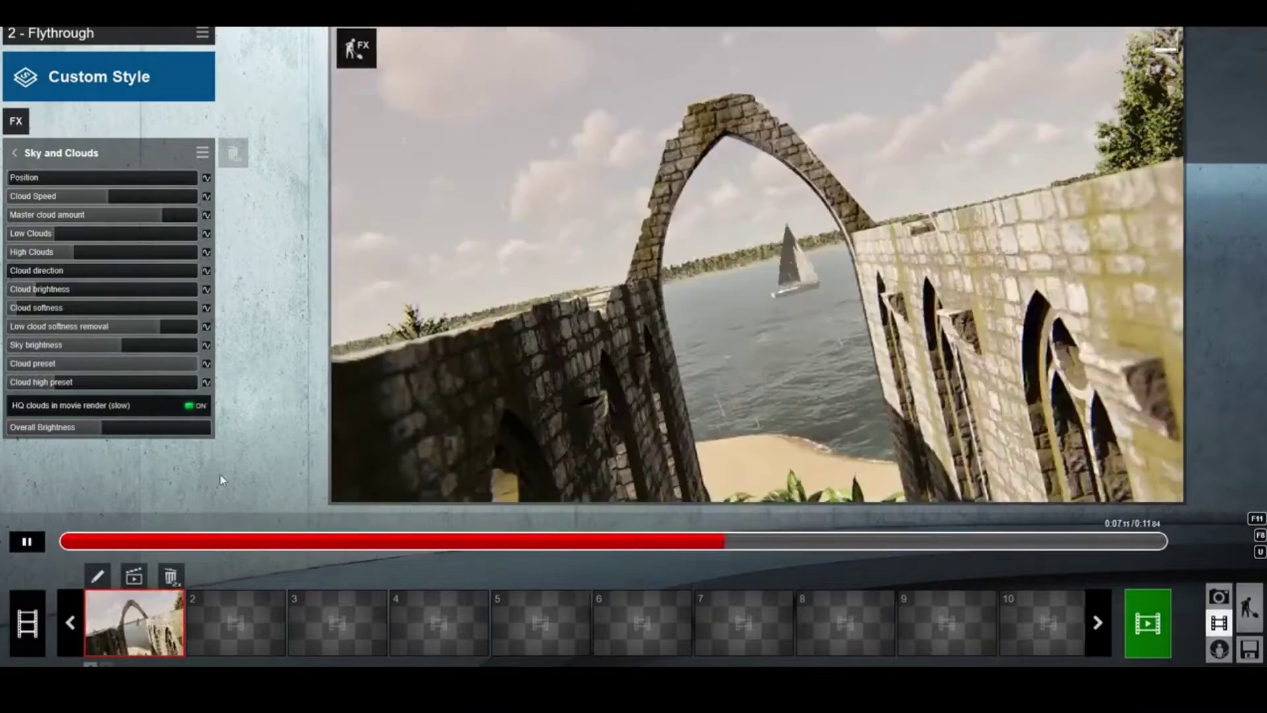
left_click(84, 216)
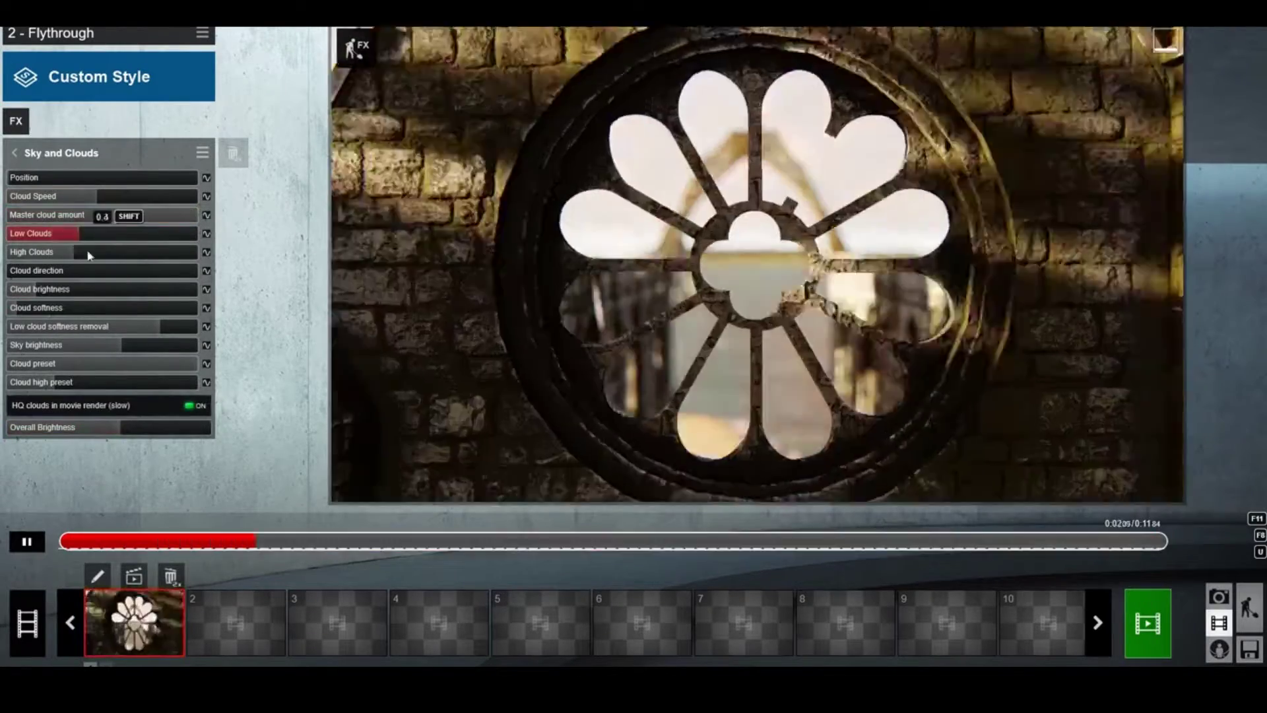
left_click(88, 256)
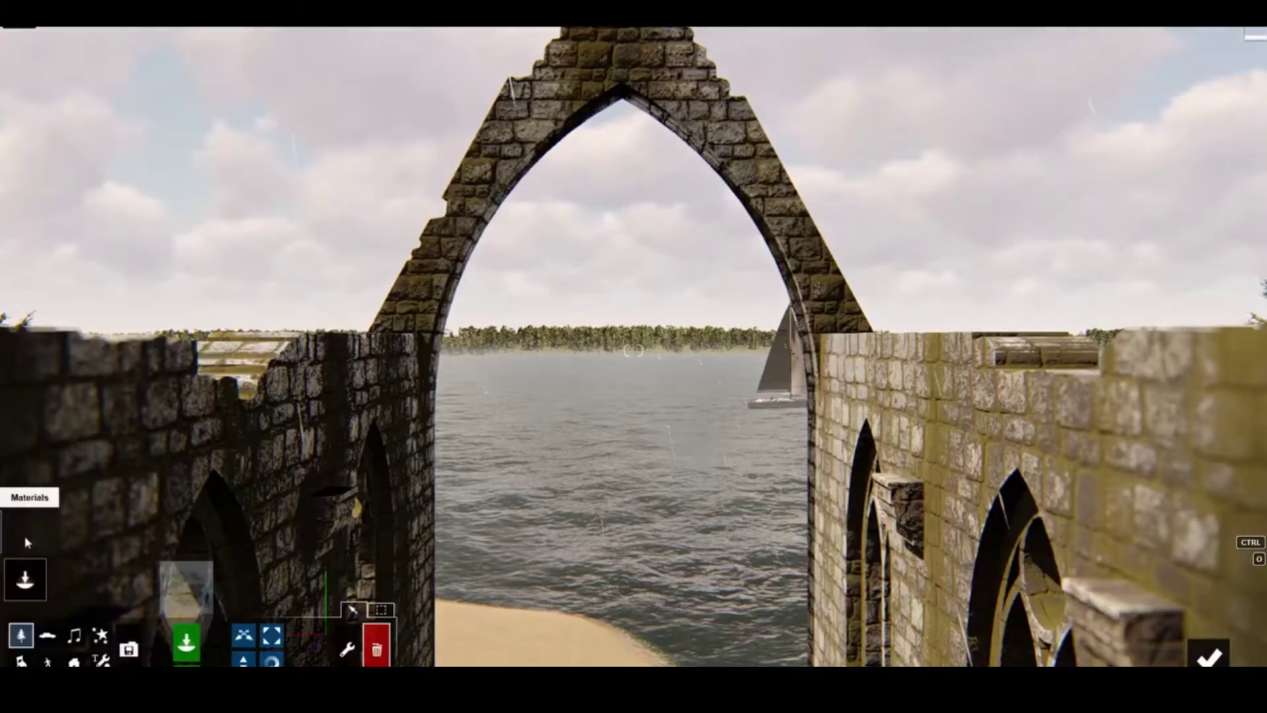
Open the Material Editor on the ruin walls to edit their material.
left_click(24, 535)
left_click(163, 462)
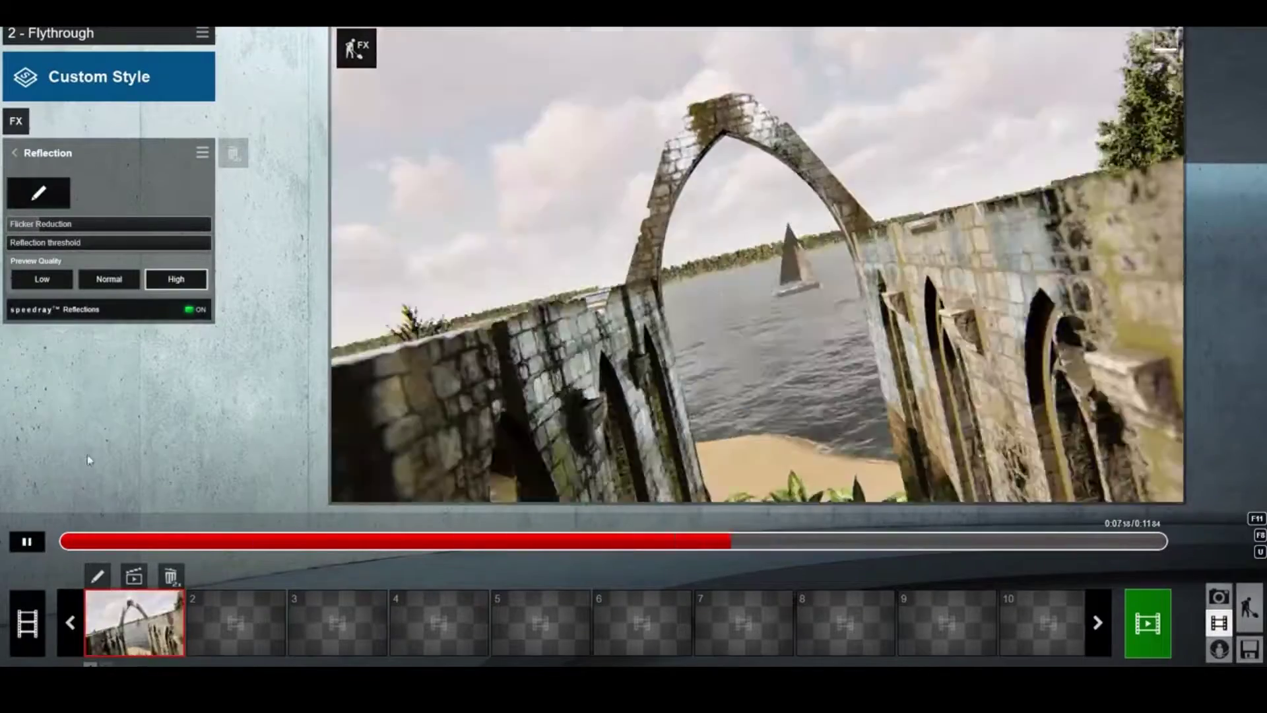
Return to the flythrough clip and play it back.
left_click(20, 146)
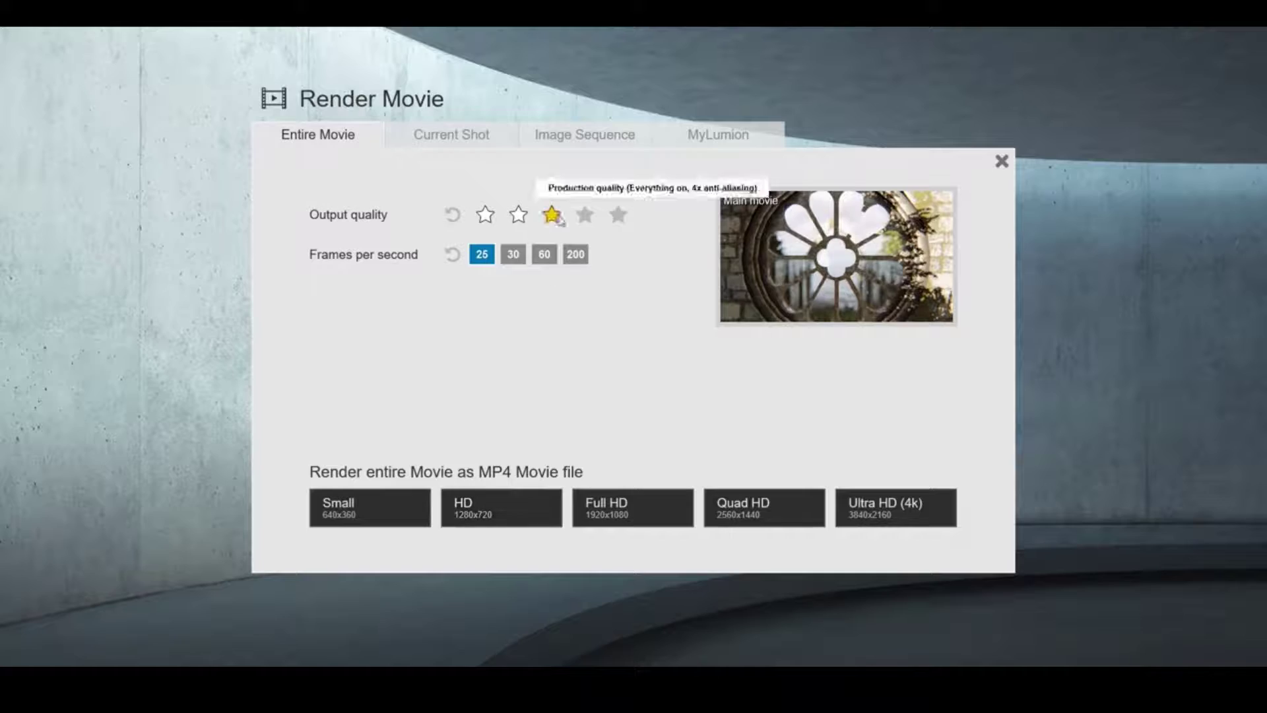
Render the flythrough as a Full HD MP4 and save the file to start rendering.
left_click(633, 507)
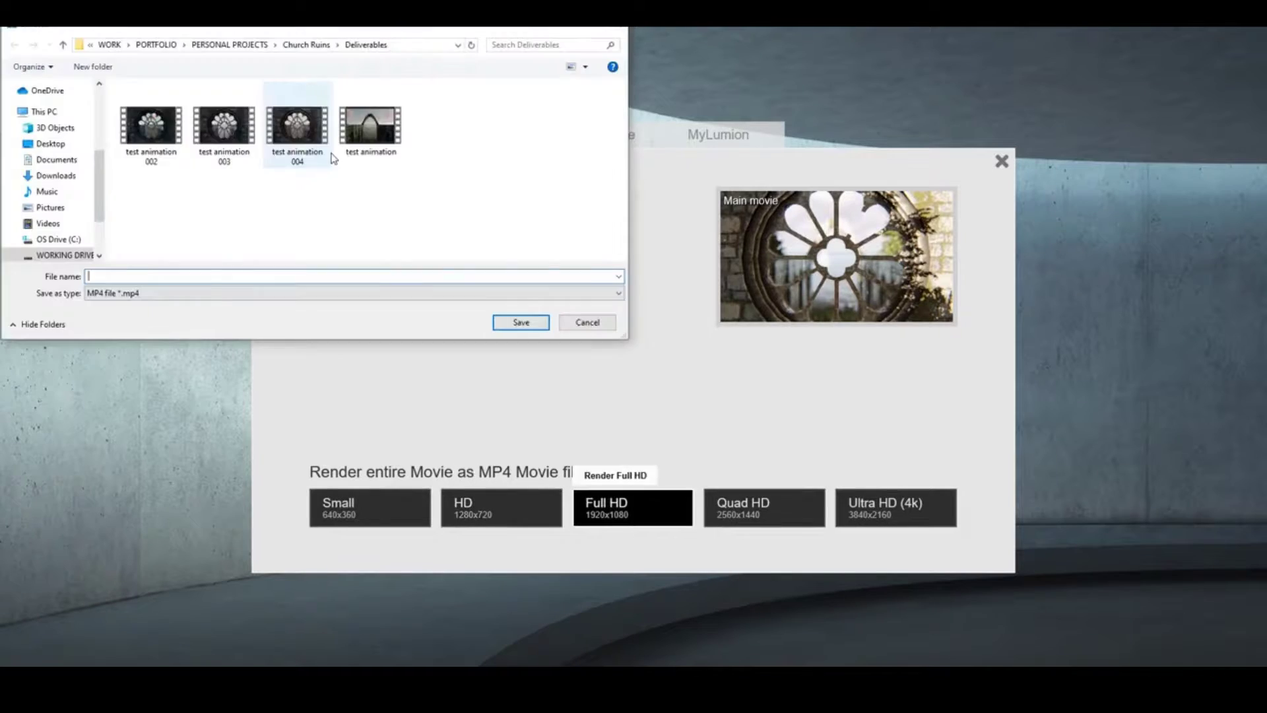
type("test animation 005")
left_click(510, 324)
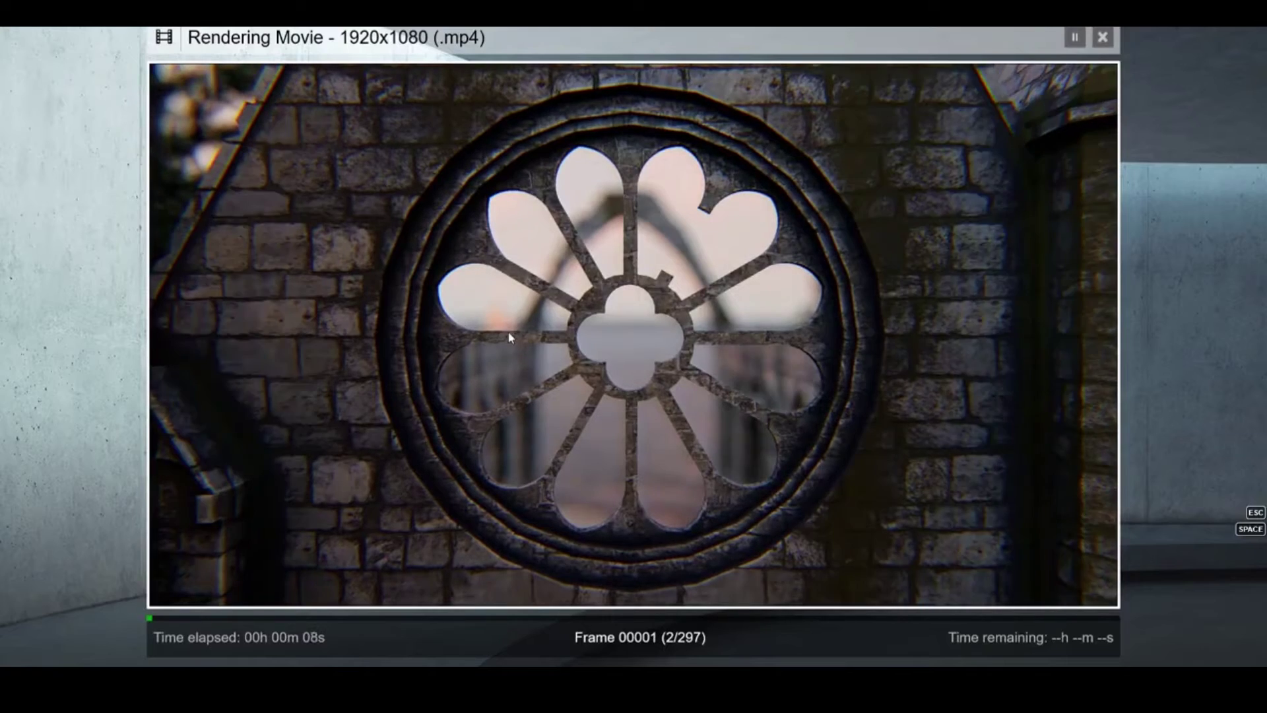